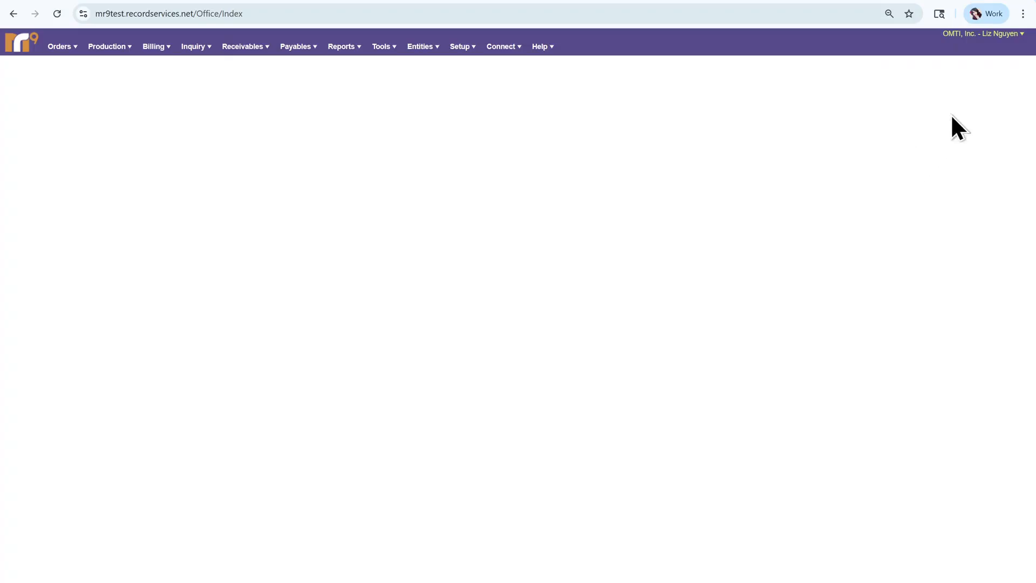
Open the account menu under the company/user name at the top right of the MR9 header.
{"action": "left_click", "coordinate": [987, 34]}
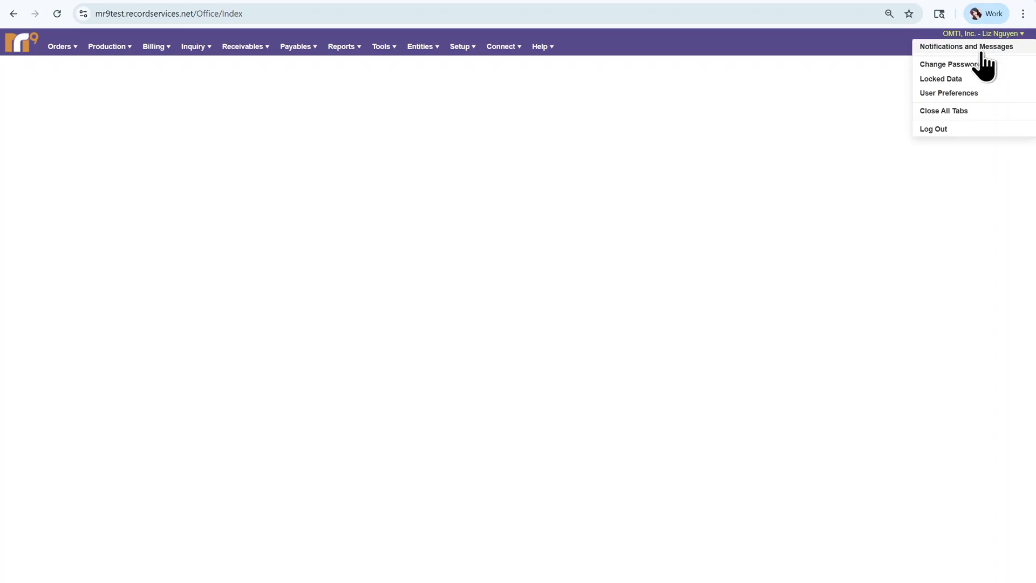
Choose User Preferences from the account menu.
{"action": "left_click", "coordinate": [964, 94]}
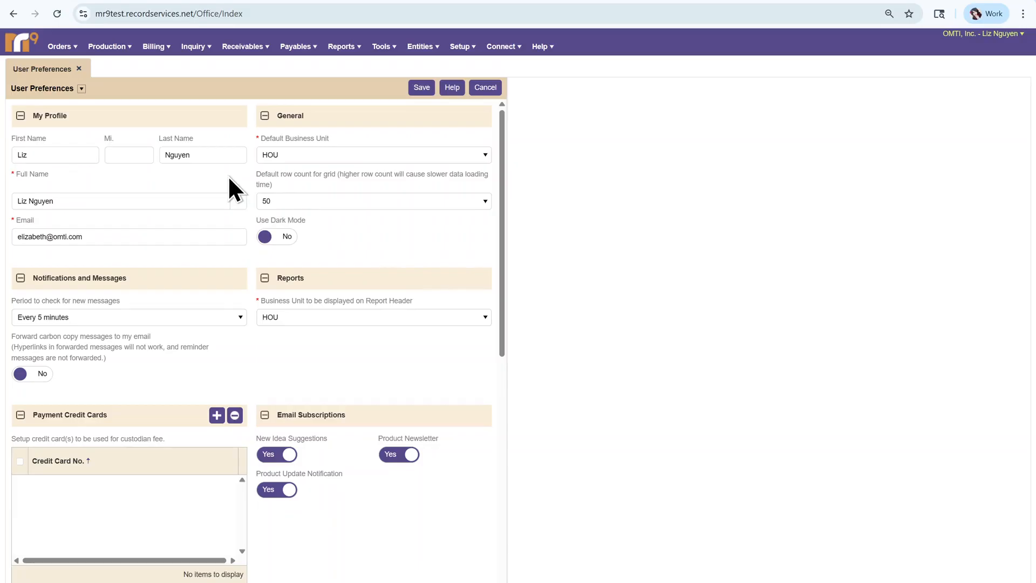
{"action": "left_click", "coordinate": [371, 204]}
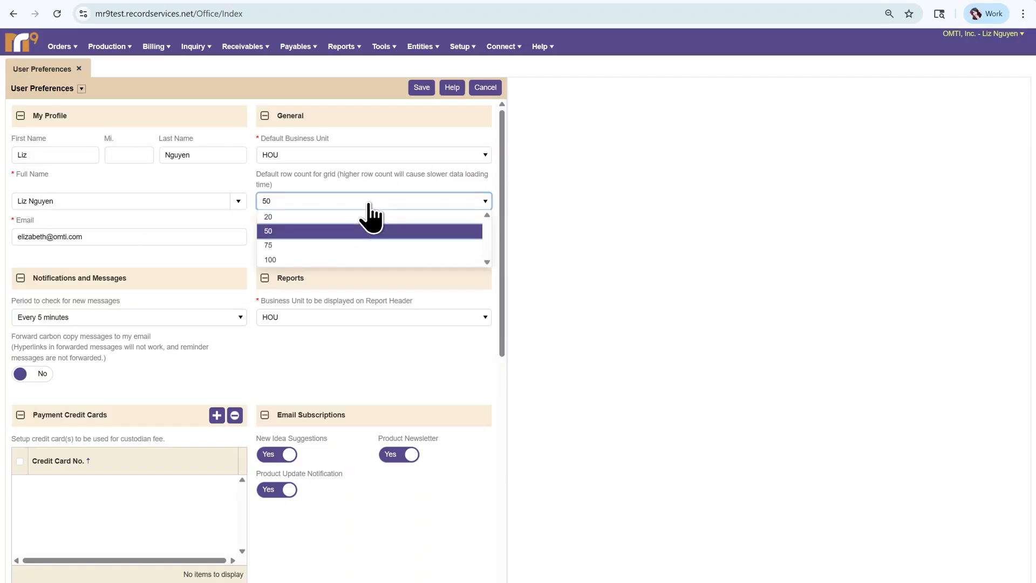
{"action": "left_click", "coordinate": [369, 205]}
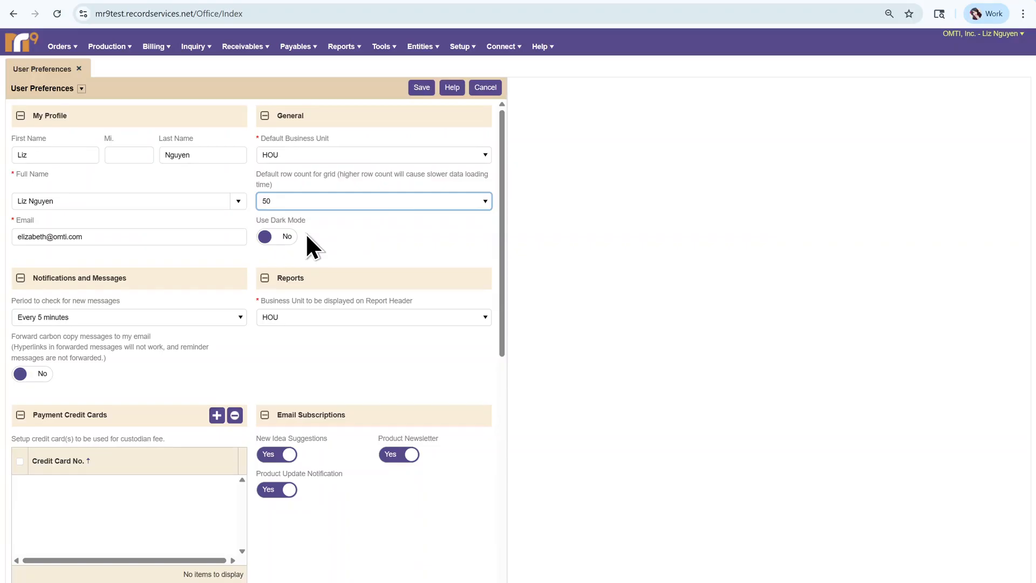
{"action": "scroll", "coordinate": [193, 289], "scroll_direction": "down", "scroll_amount": 1}
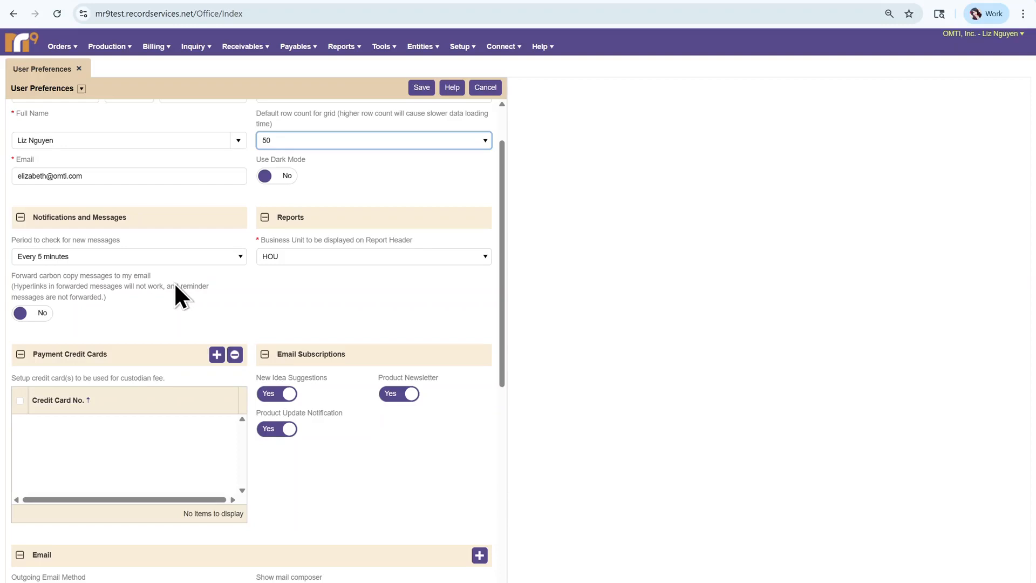
{"action": "left_click", "coordinate": [186, 257]}
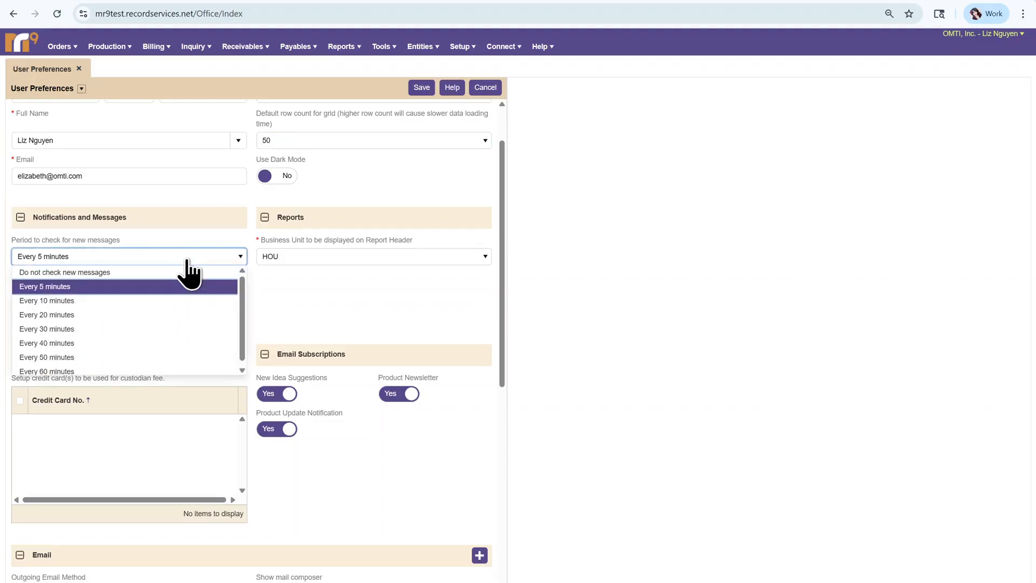
{"action": "left_click", "coordinate": [187, 260]}
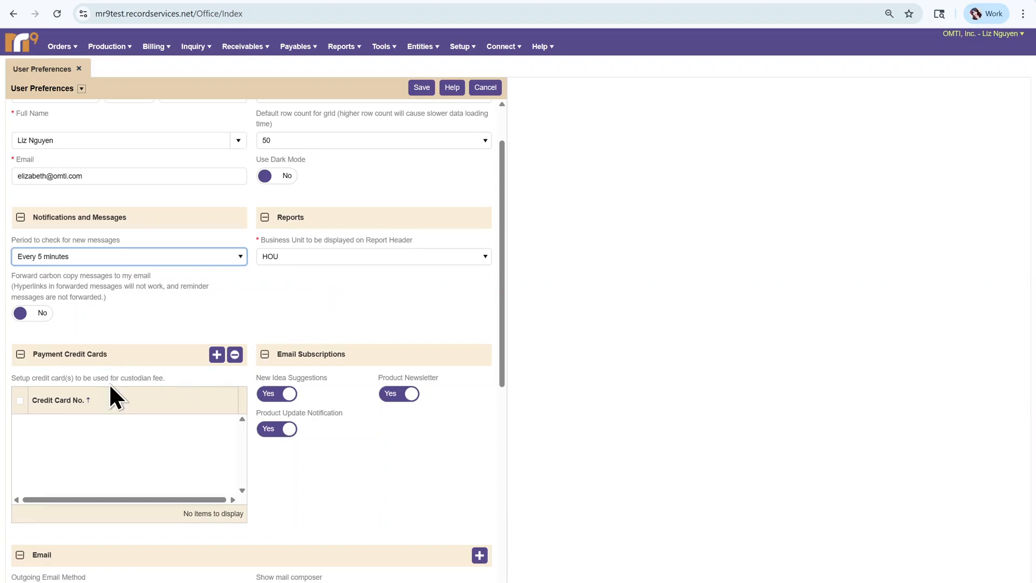
{"action": "scroll", "coordinate": [109, 383], "scroll_direction": "down", "scroll_amount": 1}
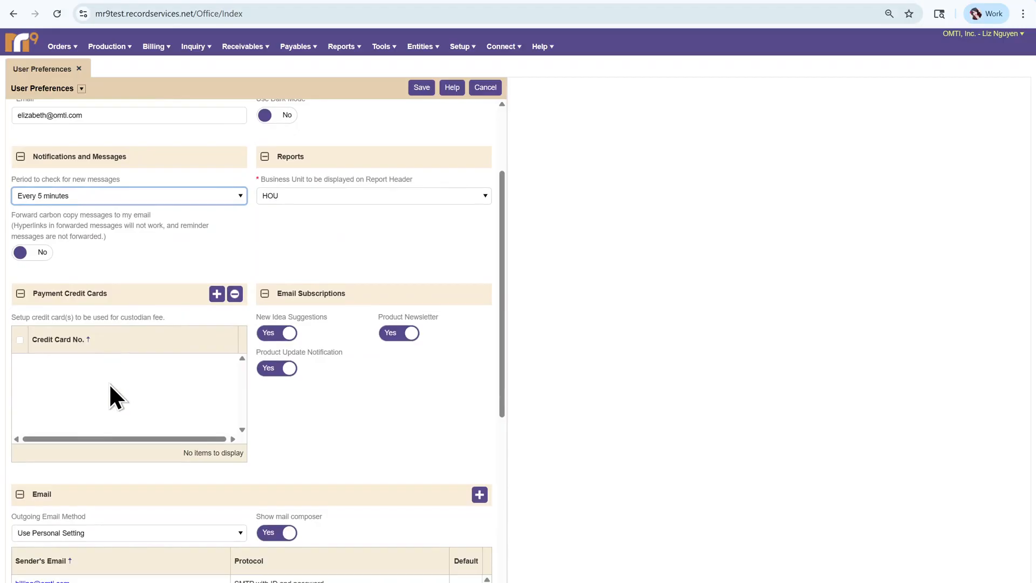
{"action": "left_click", "coordinate": [217, 294]}
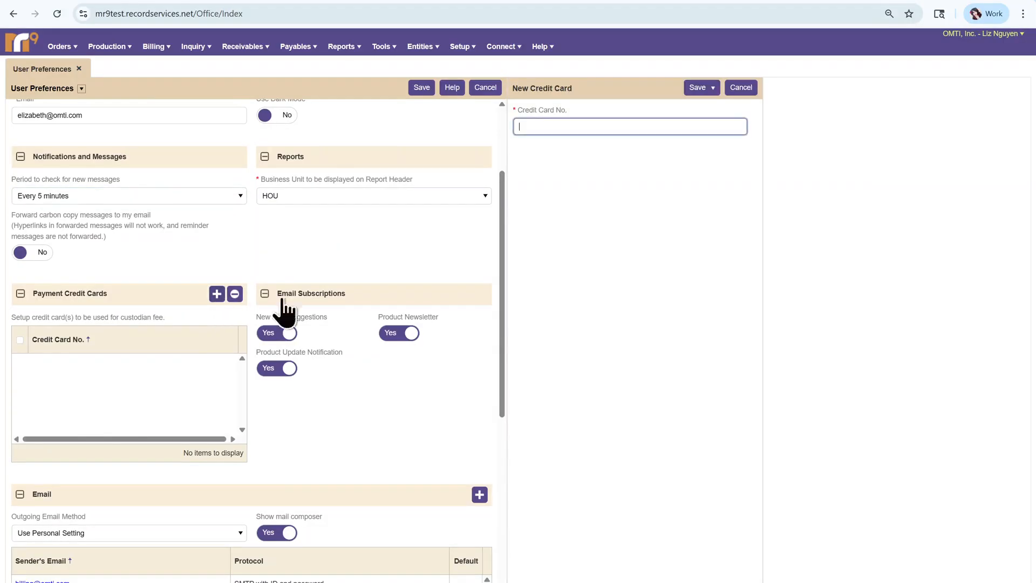
{"action": "key", "text": "ctrl+v"}
{"action": "left_click", "coordinate": [695, 89]}
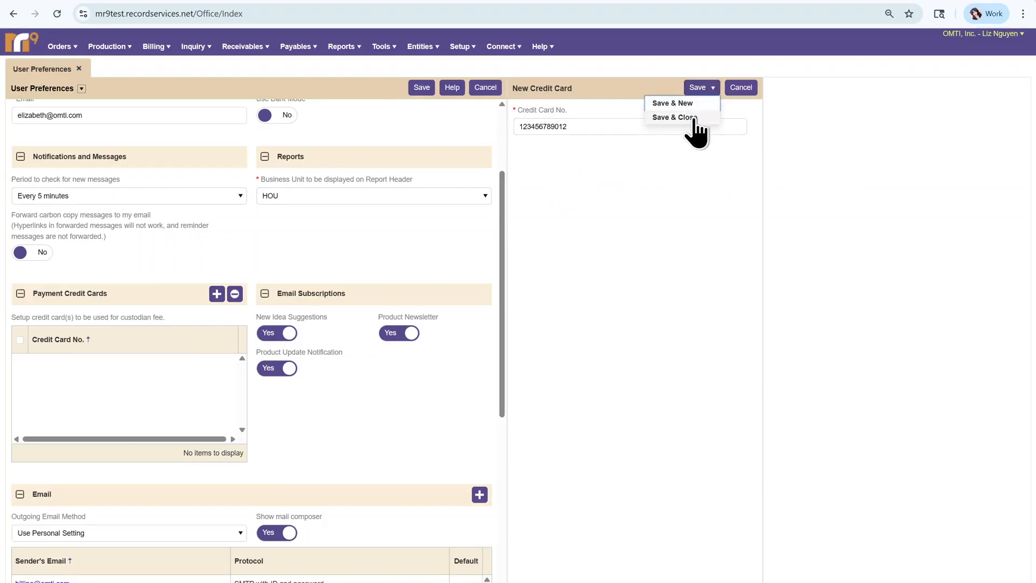
{"action": "left_click", "coordinate": [674, 117]}
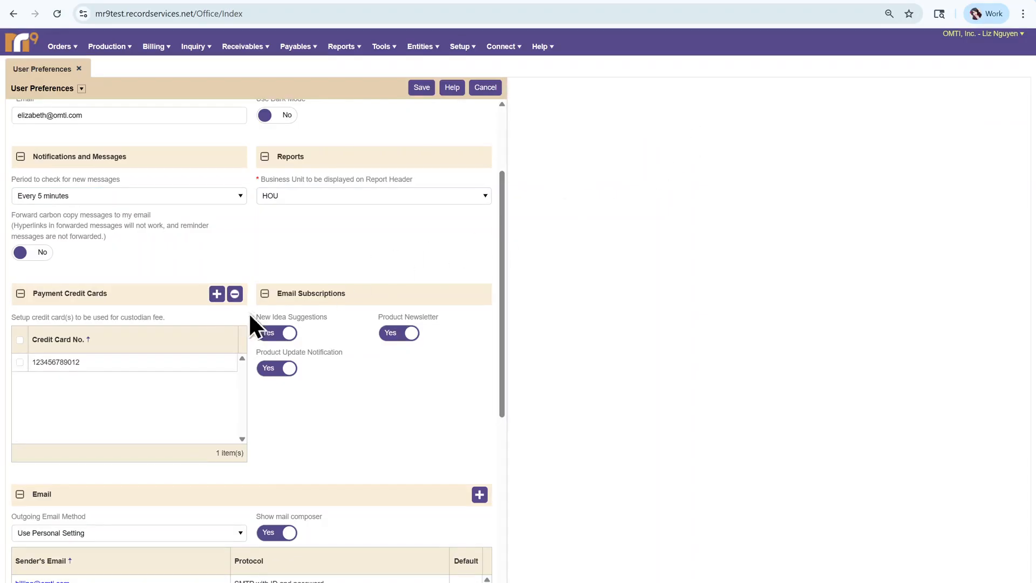
{"action": "left_click", "coordinate": [20, 362]}
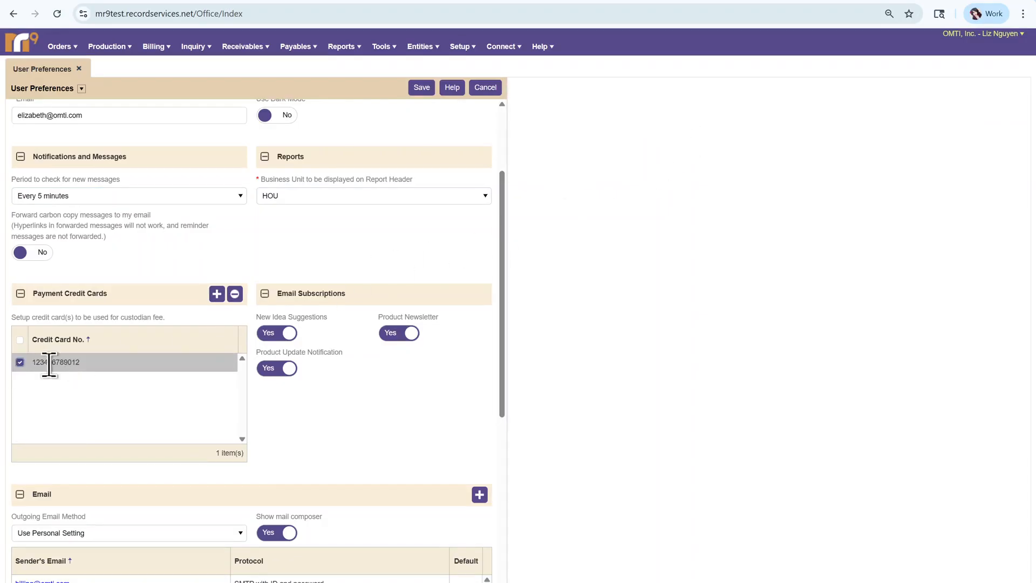
{"action": "left_click", "coordinate": [234, 294]}
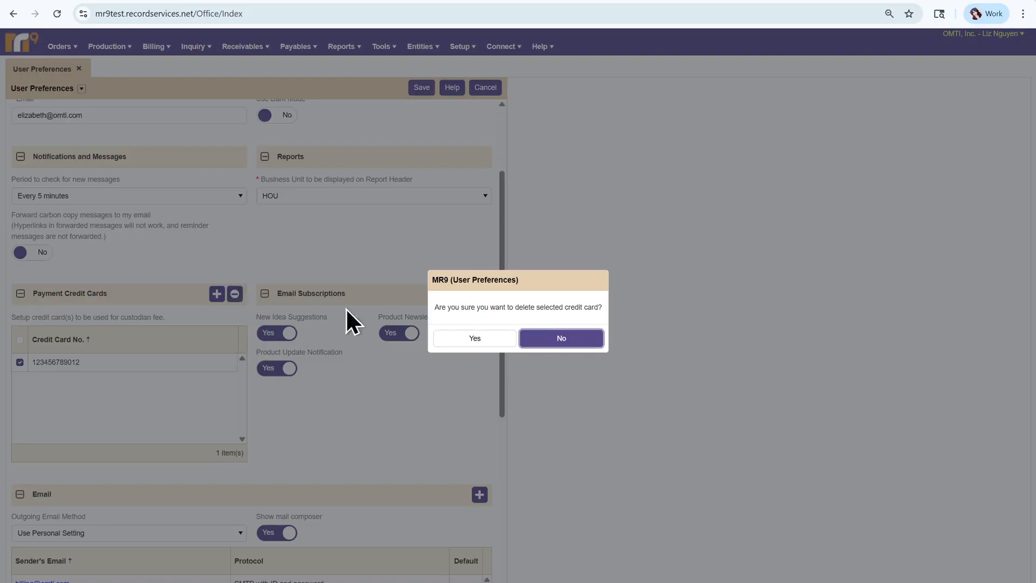
{"action": "left_click", "coordinate": [464, 339]}
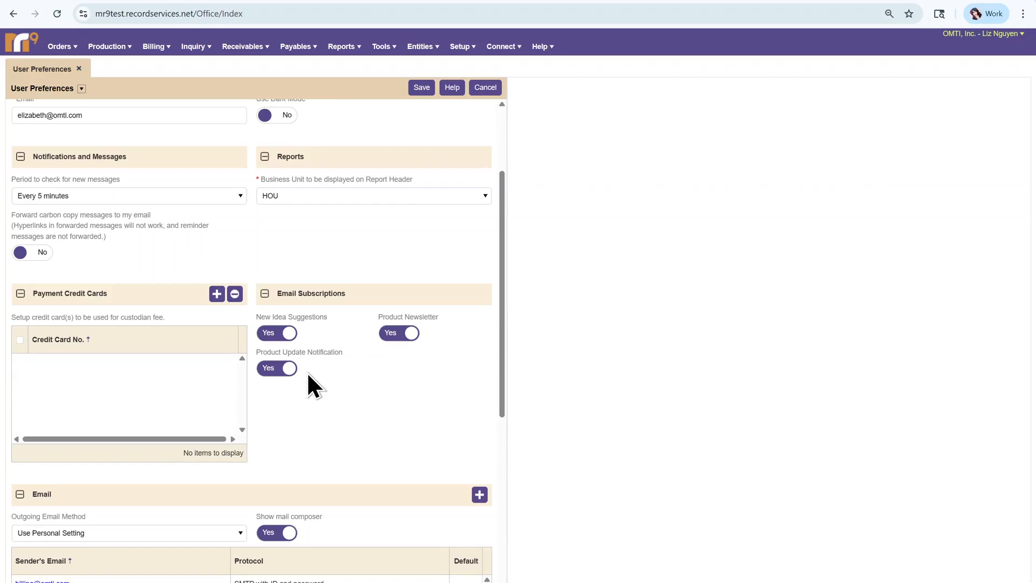
{"action": "scroll", "coordinate": [279, 400], "scroll_direction": "down", "scroll_amount": 5}
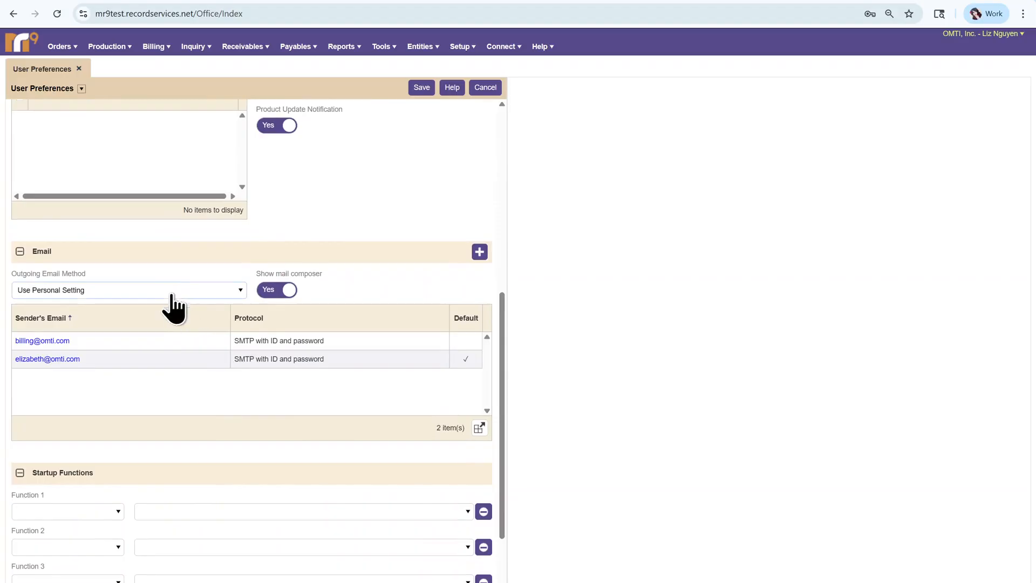
{"action": "left_click", "coordinate": [167, 291]}
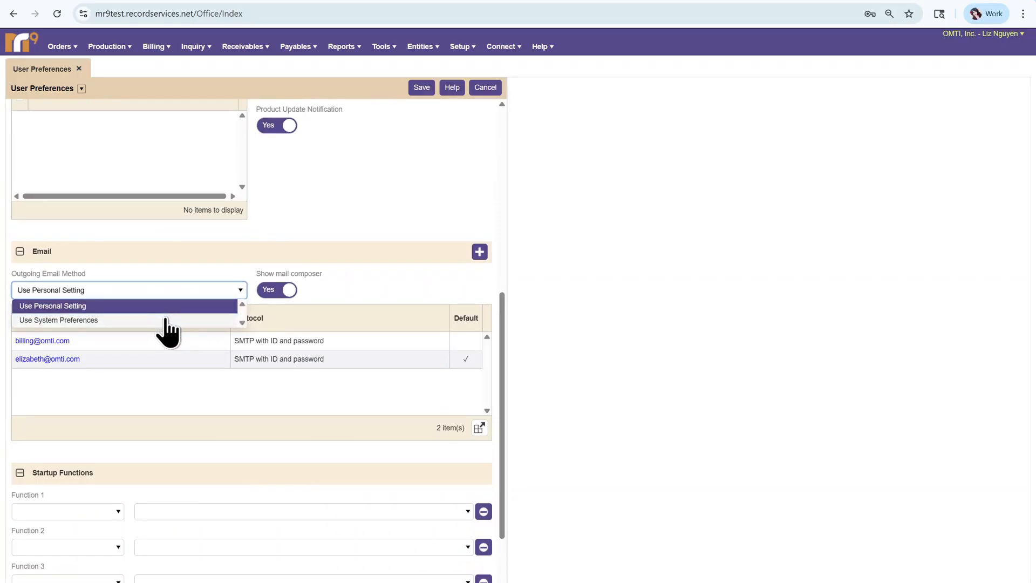
{"action": "left_click", "coordinate": [166, 320]}
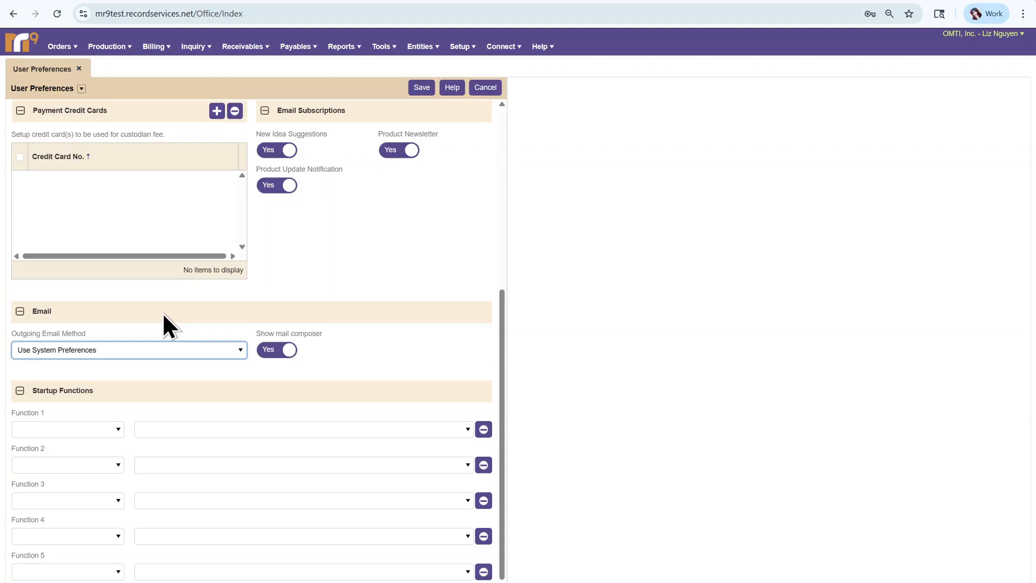
{"action": "left_click", "coordinate": [111, 350]}
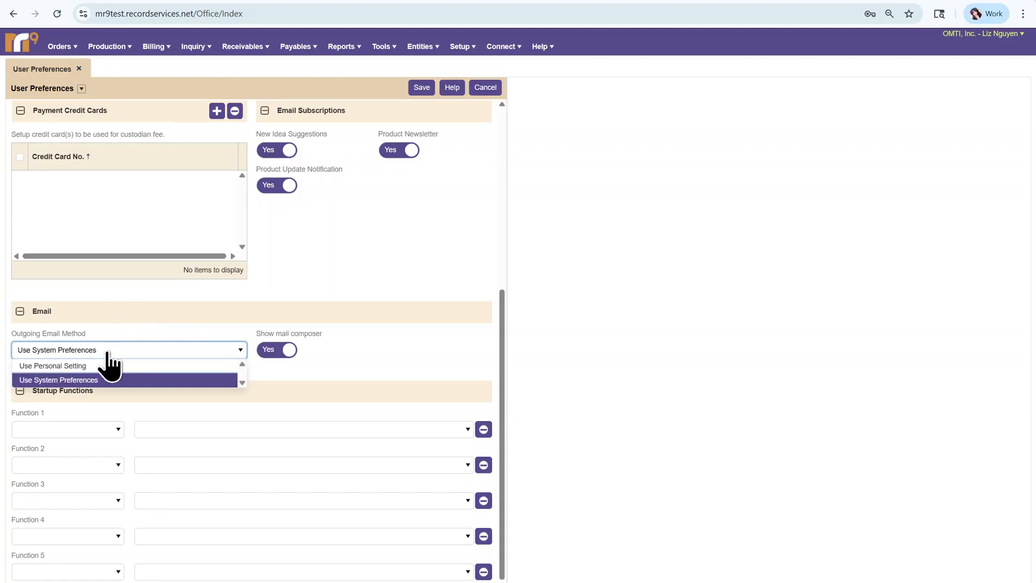
{"action": "left_click", "coordinate": [99, 365]}
{"action": "scroll", "coordinate": [102, 375], "scroll_direction": "down", "scroll_amount": 1}
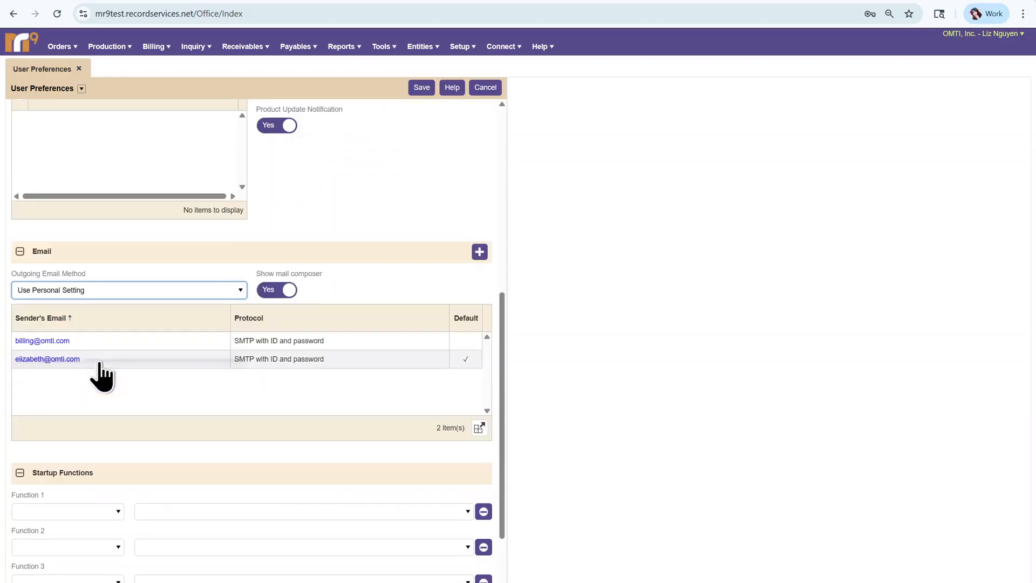
{"action": "scroll", "coordinate": [167, 432], "scroll_direction": "down", "scroll_amount": 1}
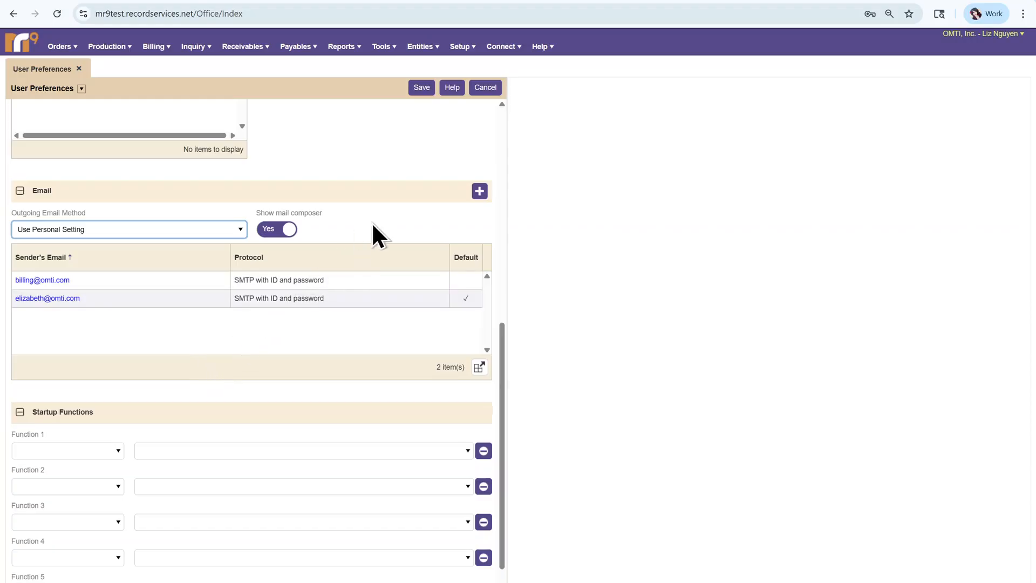
Add a new sender email account, keeping the protocol on SMTP with ID and password.
{"action": "left_click", "coordinate": [481, 193]}
{"action": "left_click", "coordinate": [558, 128]}
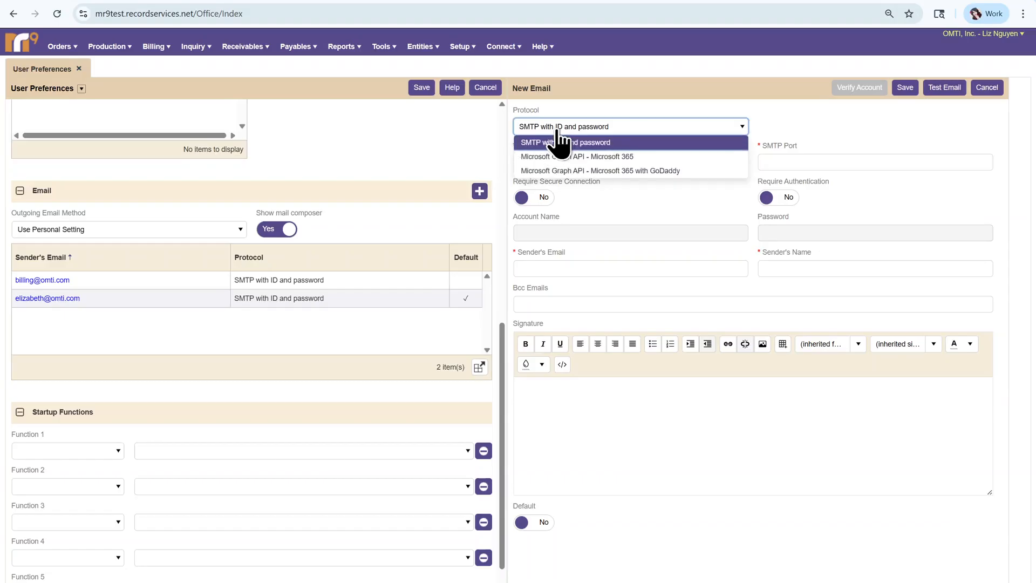
{"action": "left_click", "coordinate": [561, 142]}
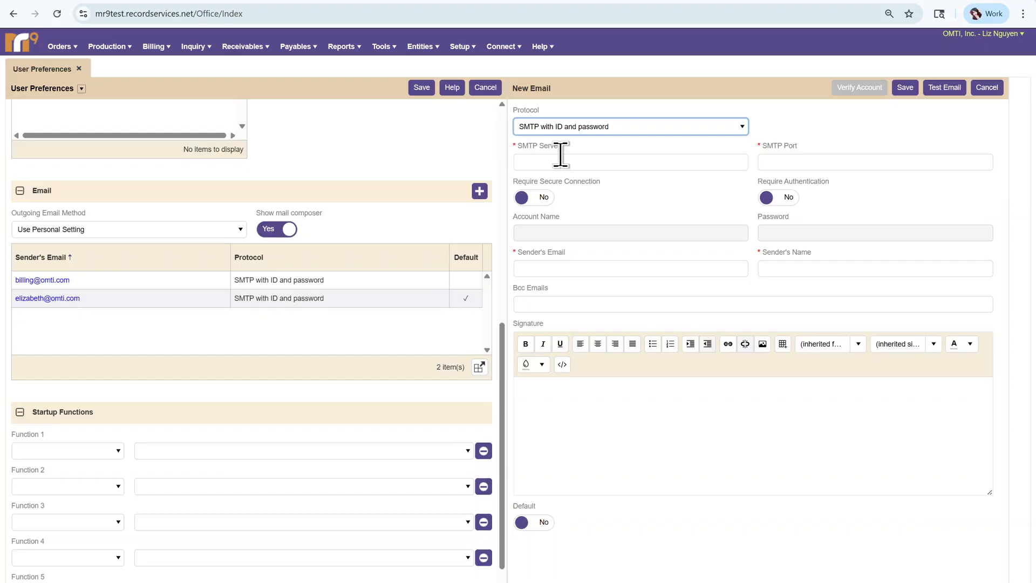
Set SMTP server smtp.gmail.com on port 587, requiring secure connection and authentication.
{"action": "left_click", "coordinate": [583, 165]}
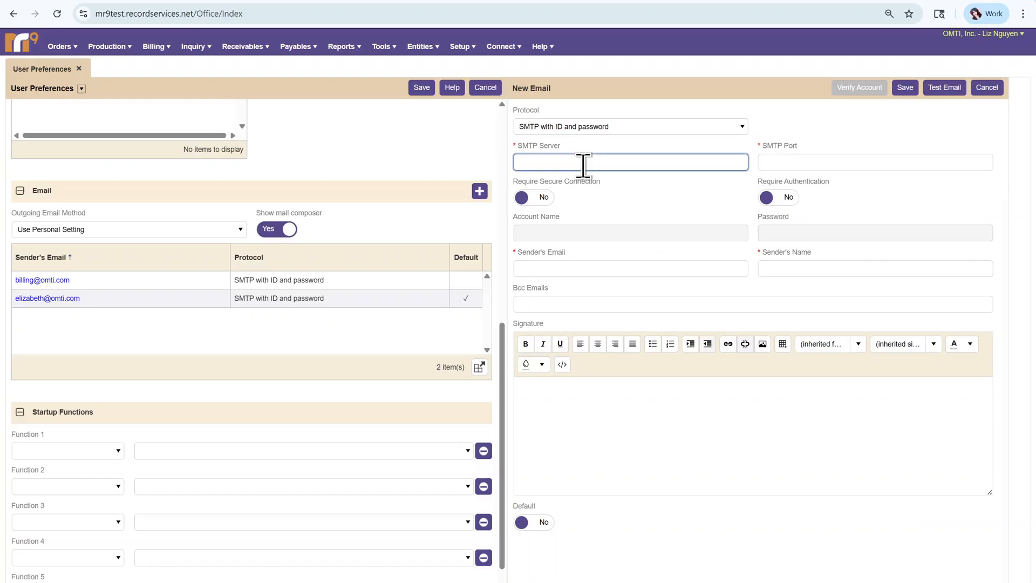
{"action": "type", "text": "smtp.gmail.com"}
{"action": "left_click", "coordinate": [828, 161]}
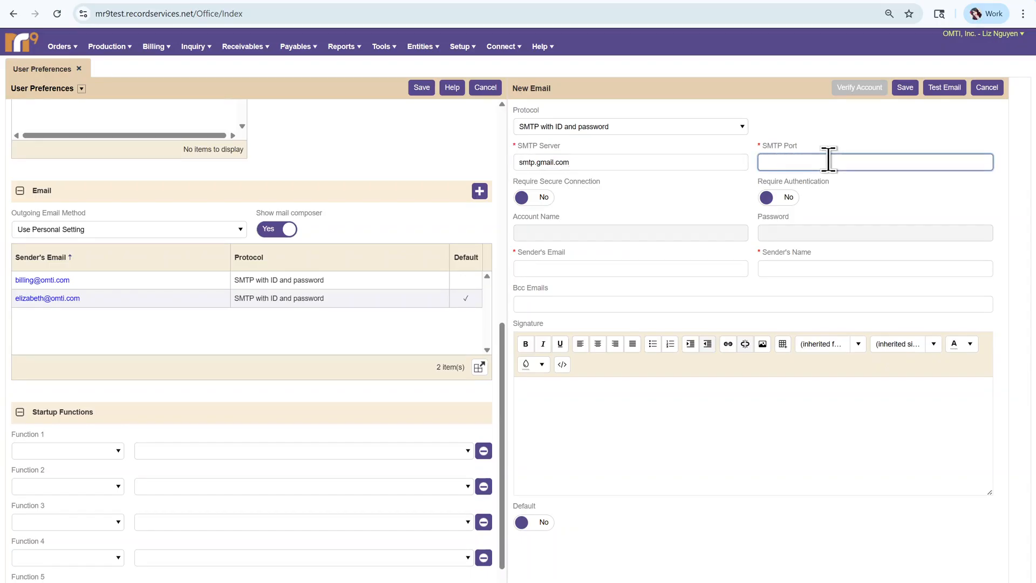
{"action": "type", "text": "587"}
{"action": "left_click", "coordinate": [543, 206]}
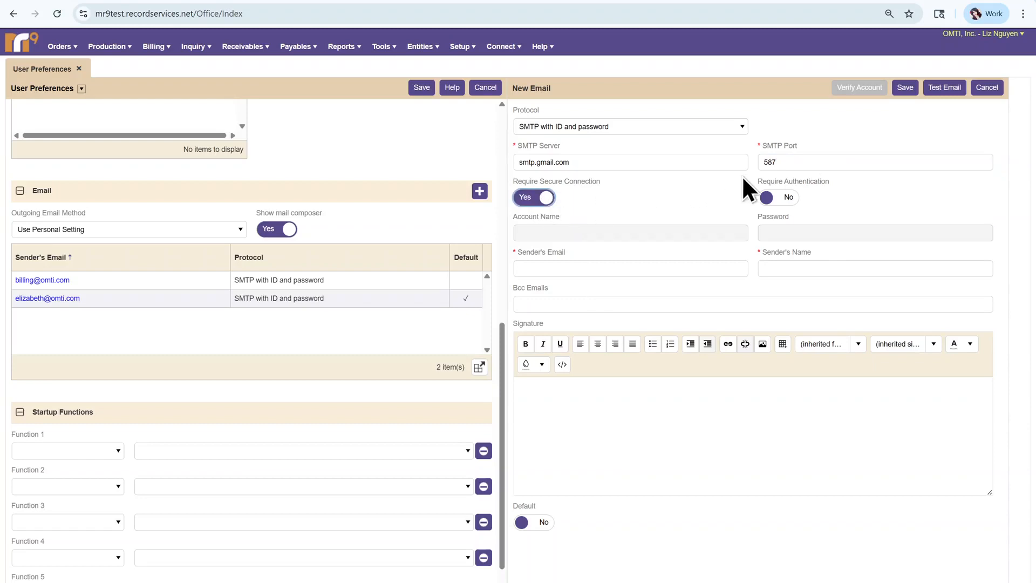
{"action": "left_click", "coordinate": [780, 199]}
Enter the account's email address as the Account Name.
{"action": "left_click", "coordinate": [609, 234]}
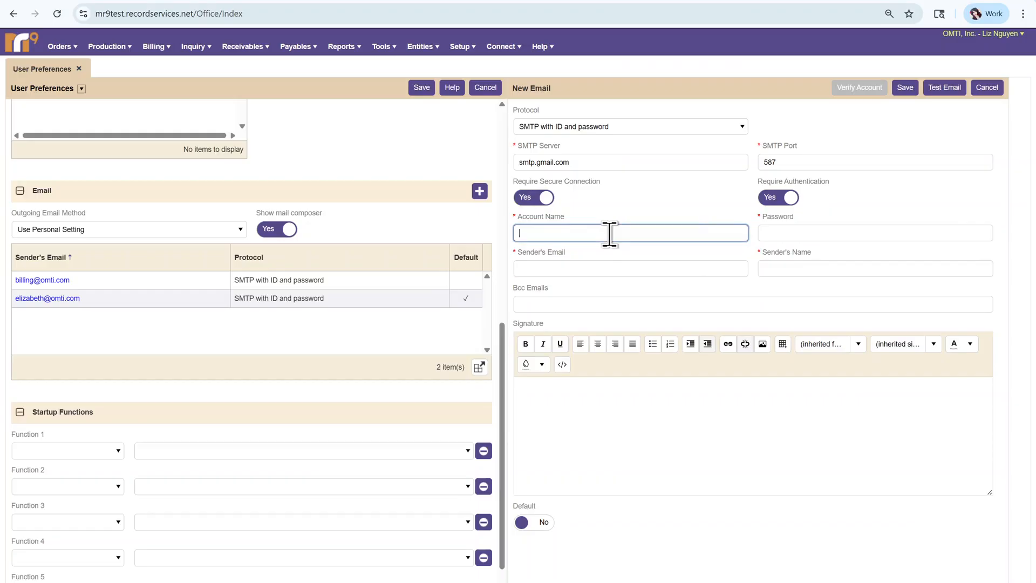
Enter the account password, the sender's email address and the sender's name.
{"action": "left_click", "coordinate": [780, 229]}
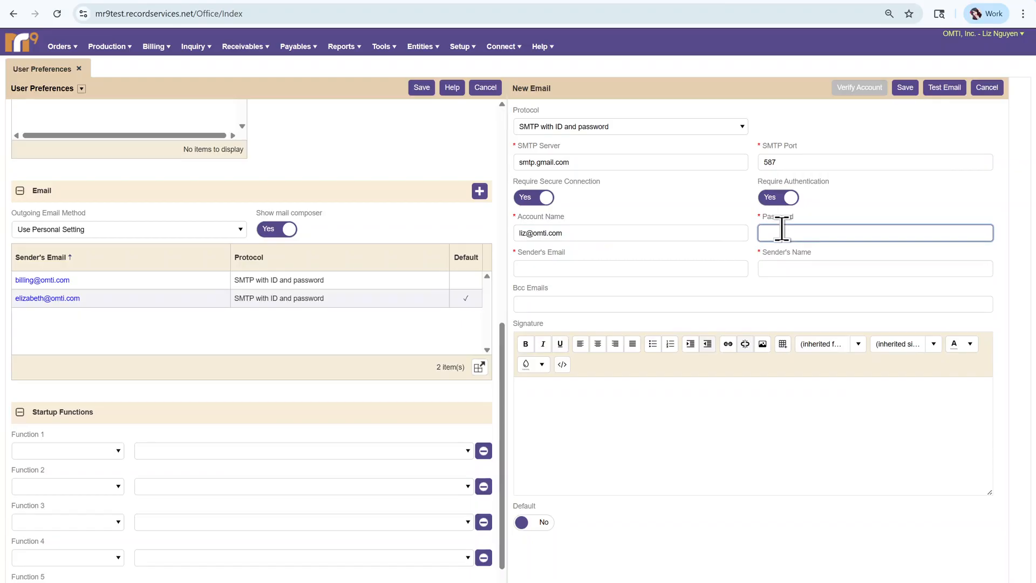
{"action": "type", "text": "••••••"}
{"action": "left_click", "coordinate": [650, 267]}
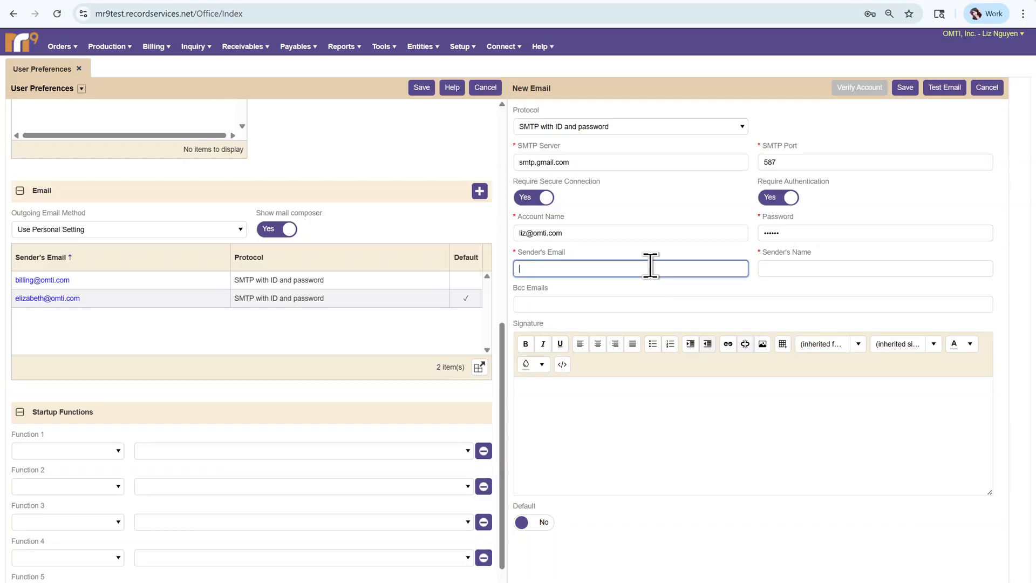
{"action": "left_click", "coordinate": [801, 267]}
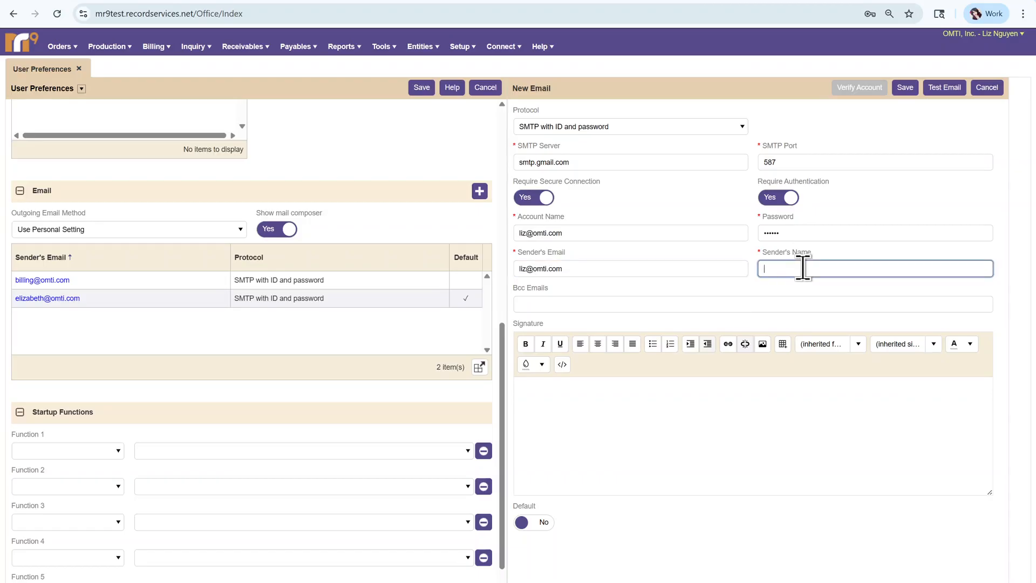
{"action": "type", "text": "Liz"}
Leave Bcc Emails and Signature unchanged and save the new SMTP sender account.
{"action": "left_click", "coordinate": [715, 306]}
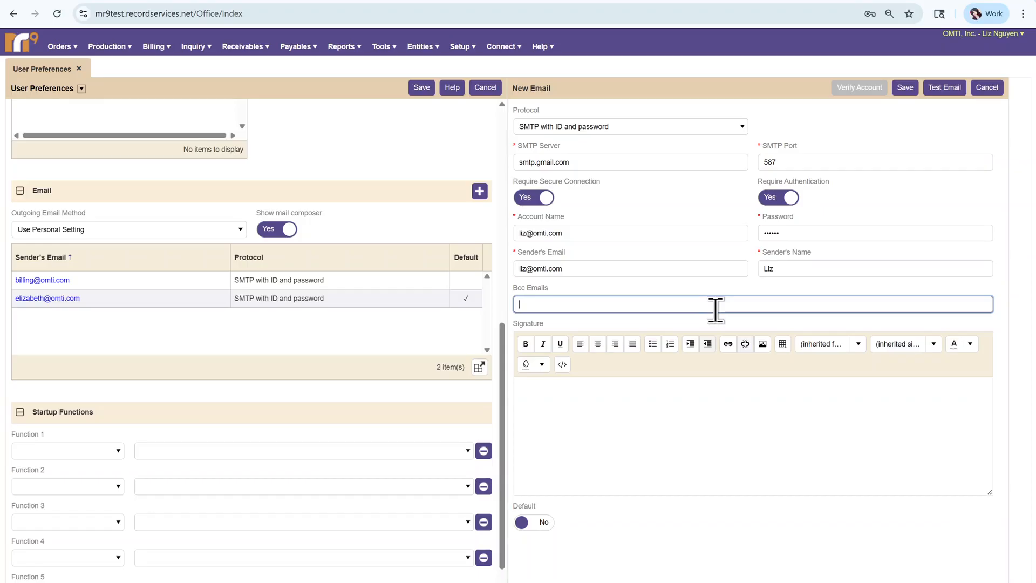
{"action": "left_click", "coordinate": [632, 426]}
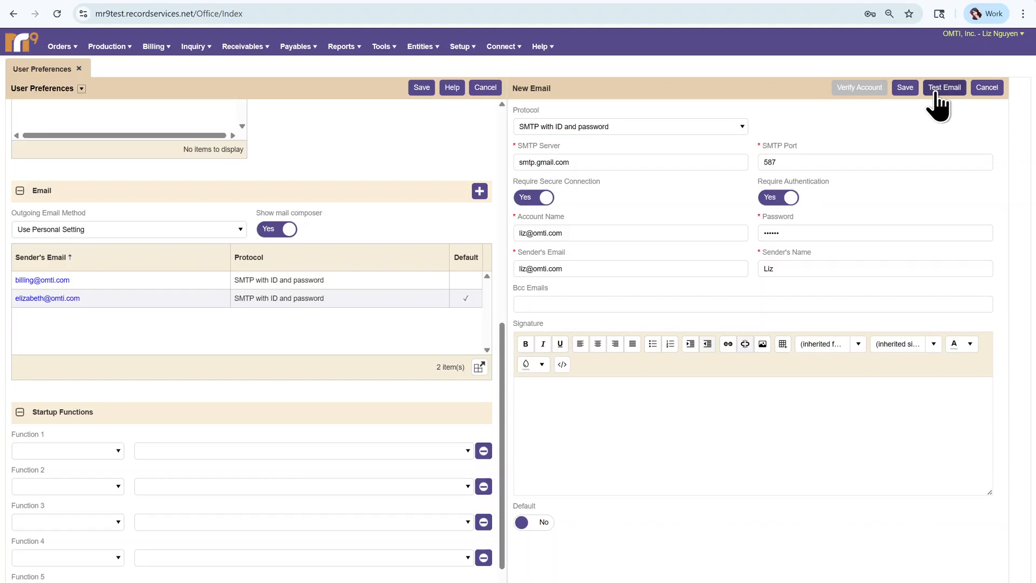
{"action": "left_click", "coordinate": [904, 87]}
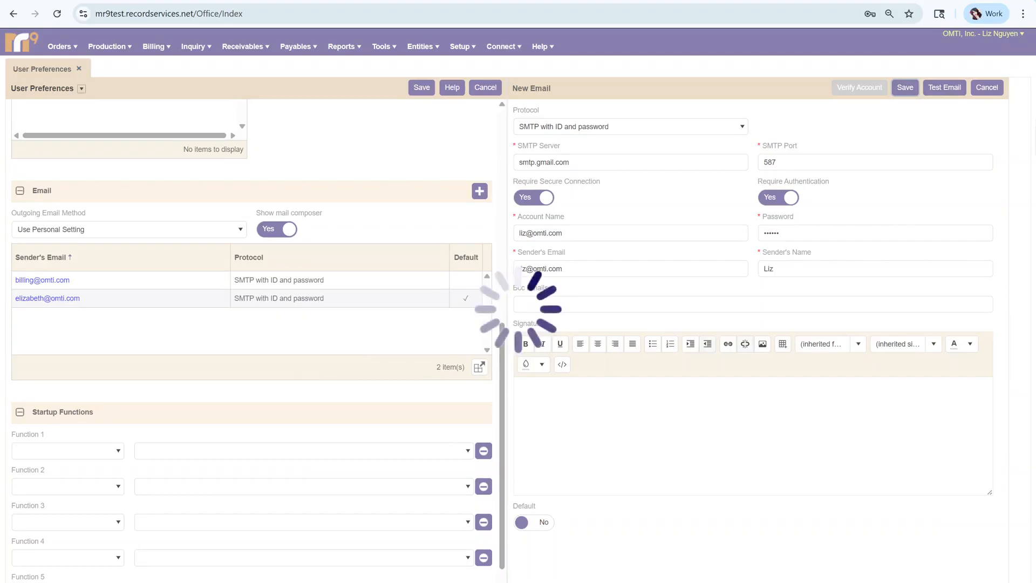
Add another sender account using the Microsoft Graph API - Microsoft 365 protocol.
{"action": "left_click", "coordinate": [479, 191]}
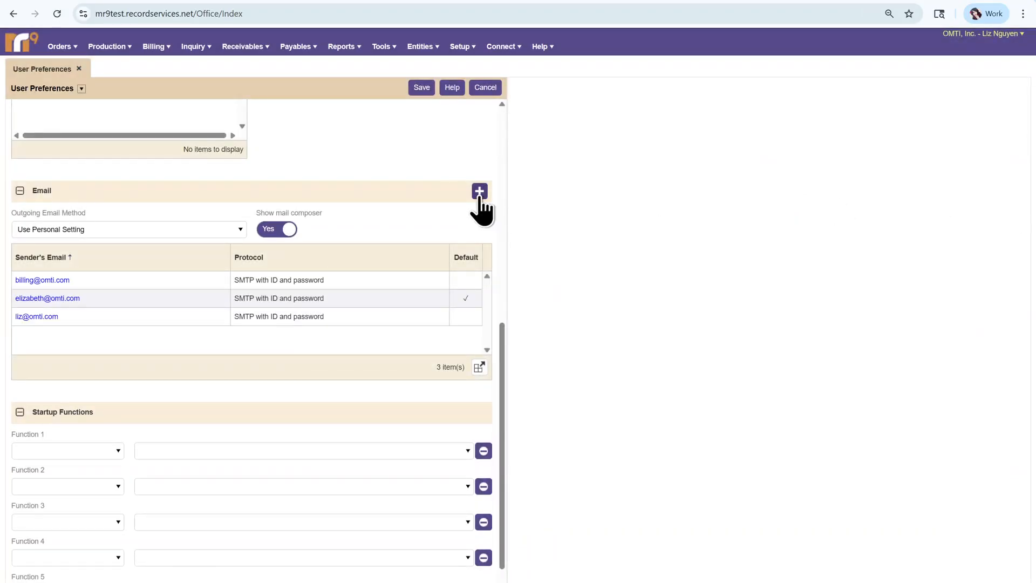
{"action": "left_click", "coordinate": [580, 131]}
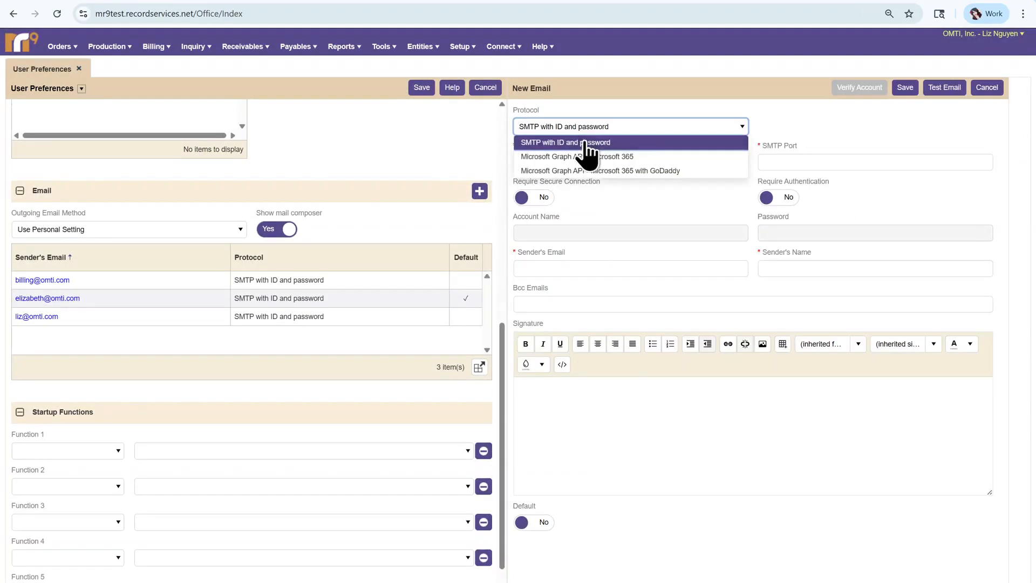
{"action": "left_click", "coordinate": [592, 158]}
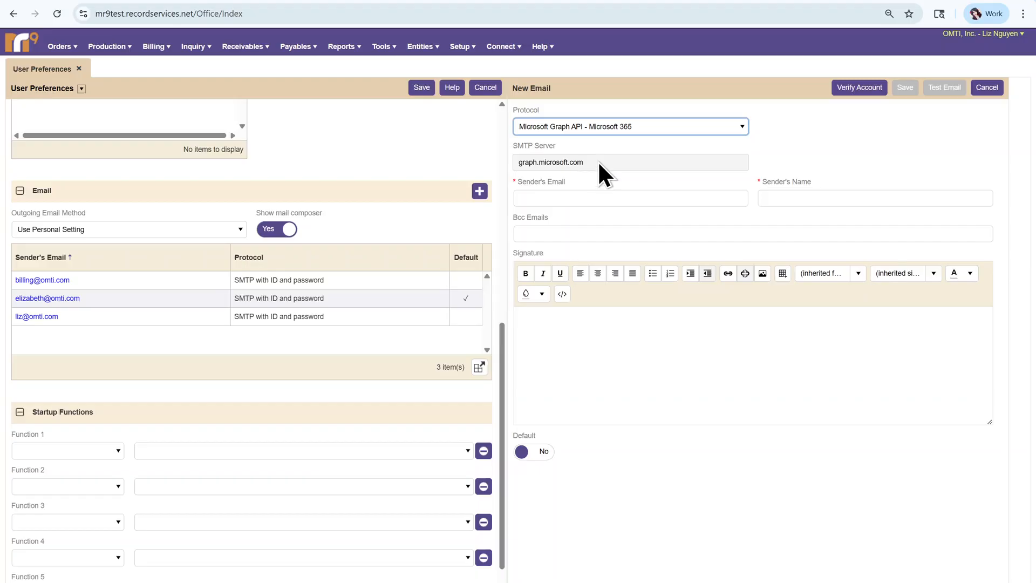
Paste the Outlook sender email address and enter the sender's name, leaving Bcc and Signature empty.
{"action": "left_click", "coordinate": [592, 198]}
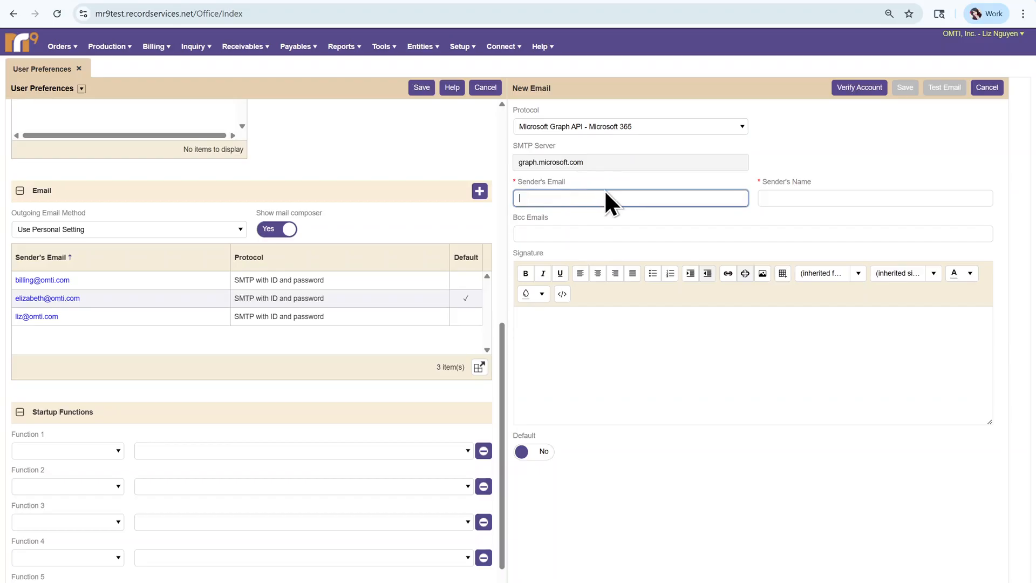
{"action": "key", "text": "ctrl+v"}
{"action": "left_click", "coordinate": [806, 196]}
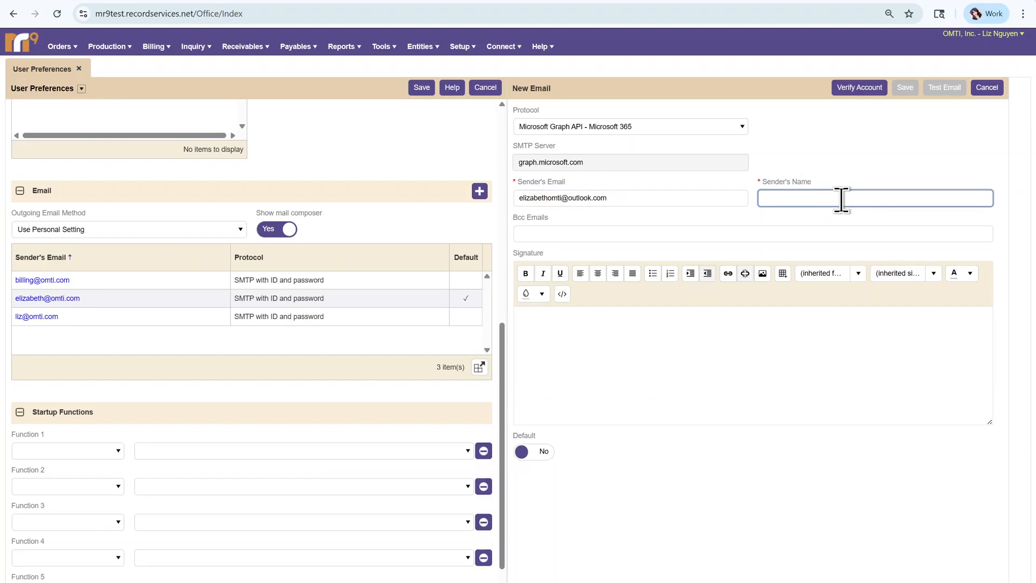
{"action": "type", "text": "Liz"}
{"action": "key", "text": "Tab"}
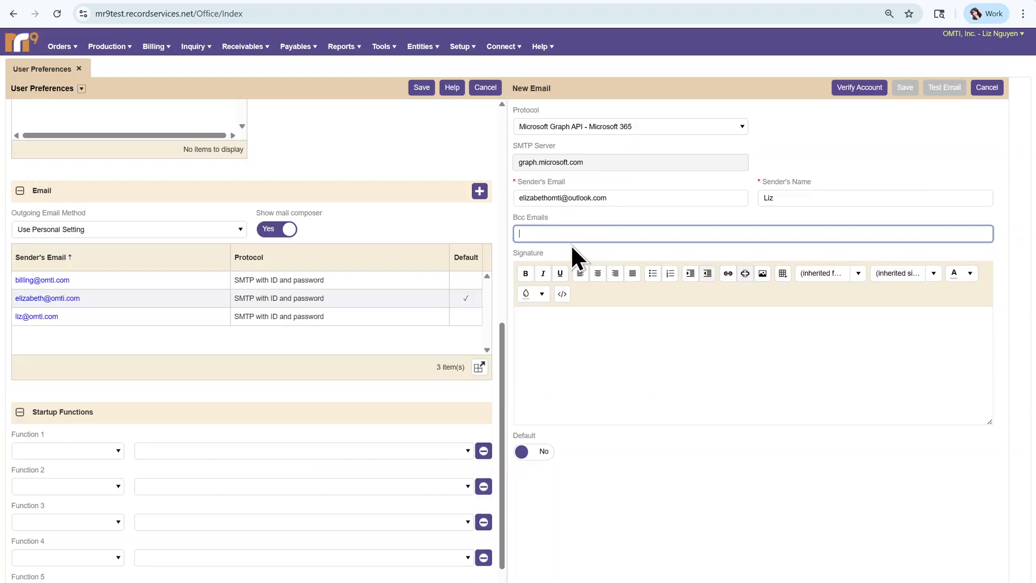
{"action": "left_click", "coordinate": [587, 351]}
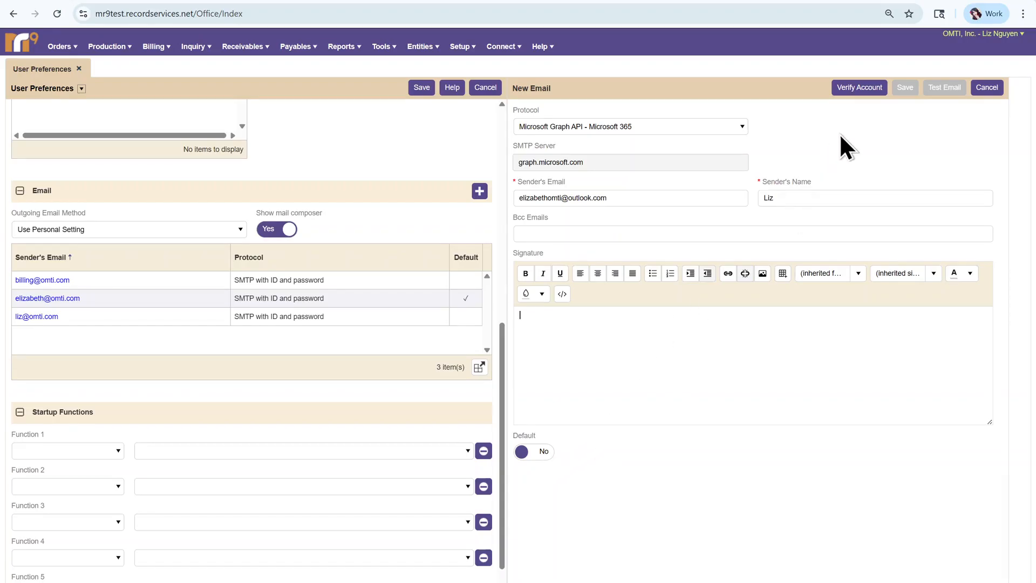
Verify the account and accept the SendEmail-MR9 app's mail permissions on Microsoft's consent page.
{"action": "left_click", "coordinate": [856, 87]}
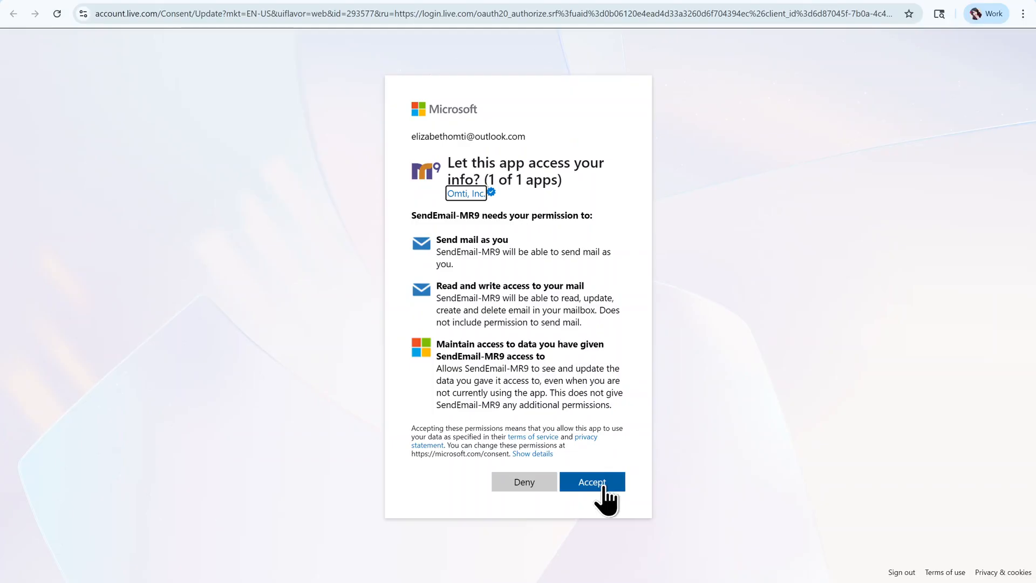
{"action": "left_click", "coordinate": [602, 487]}
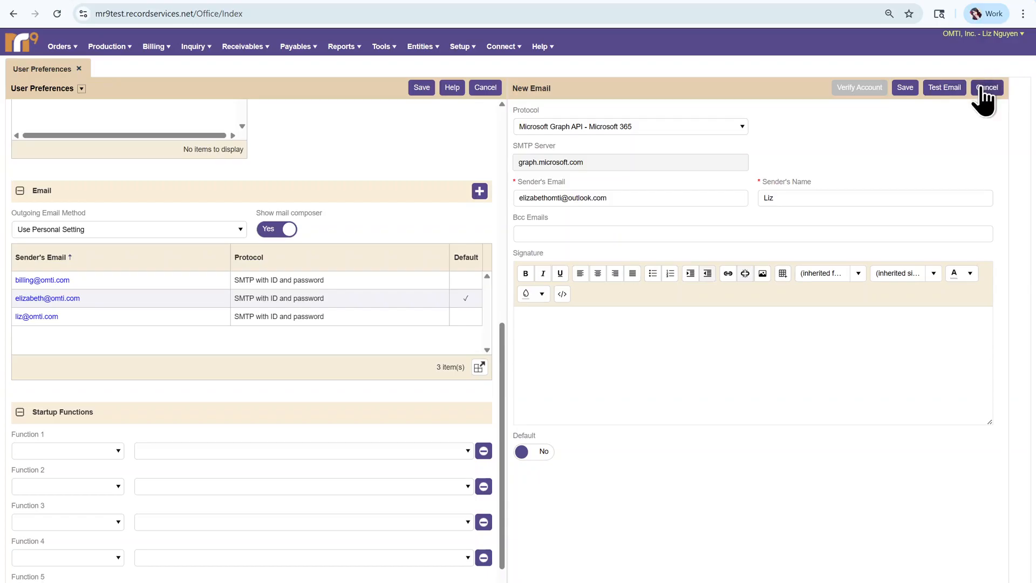
Save the Microsoft 365 sender account with its protocol left unchanged.
{"action": "left_click", "coordinate": [664, 131]}
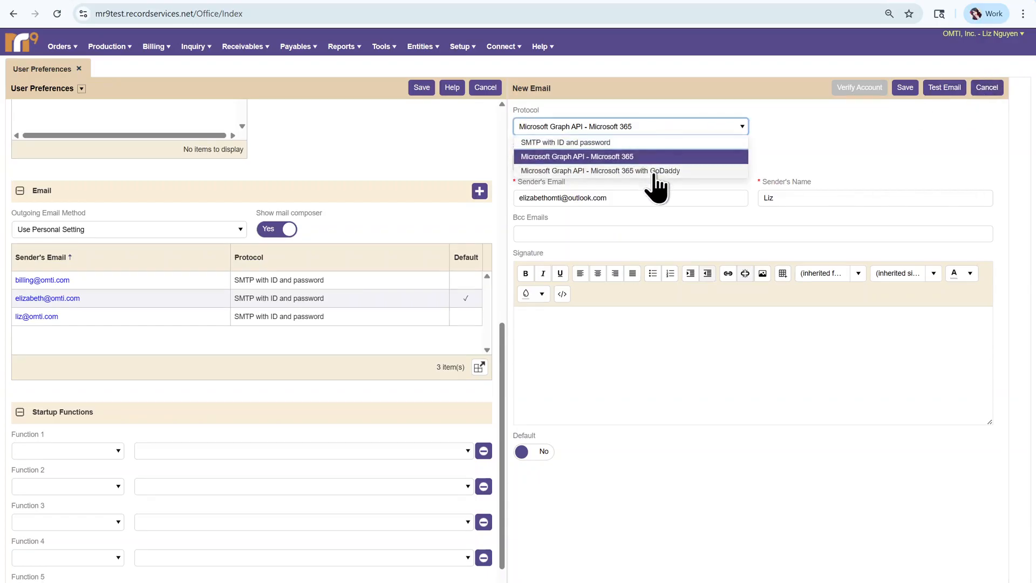
{"action": "left_click", "coordinate": [788, 123]}
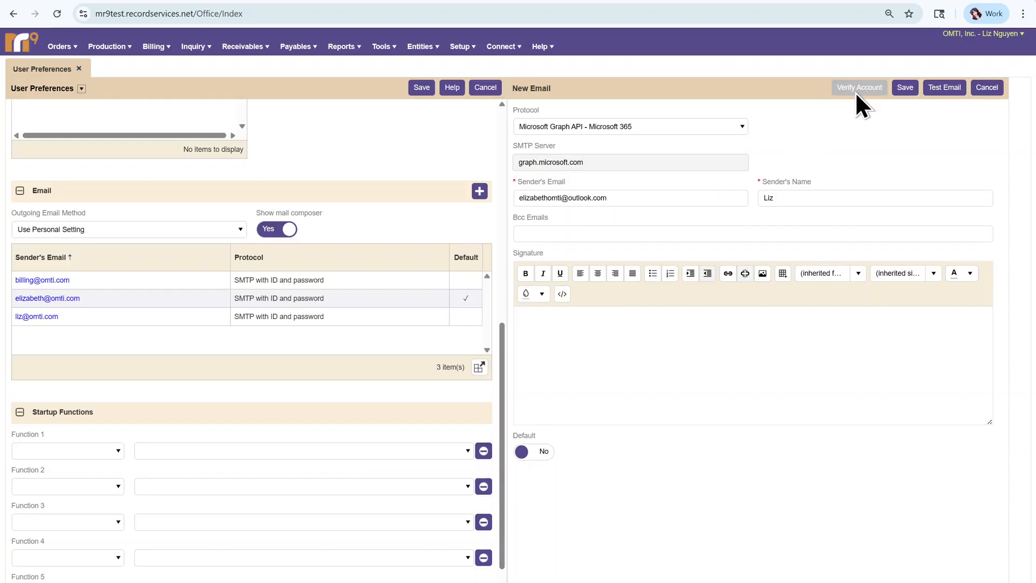
{"action": "left_click", "coordinate": [905, 86]}
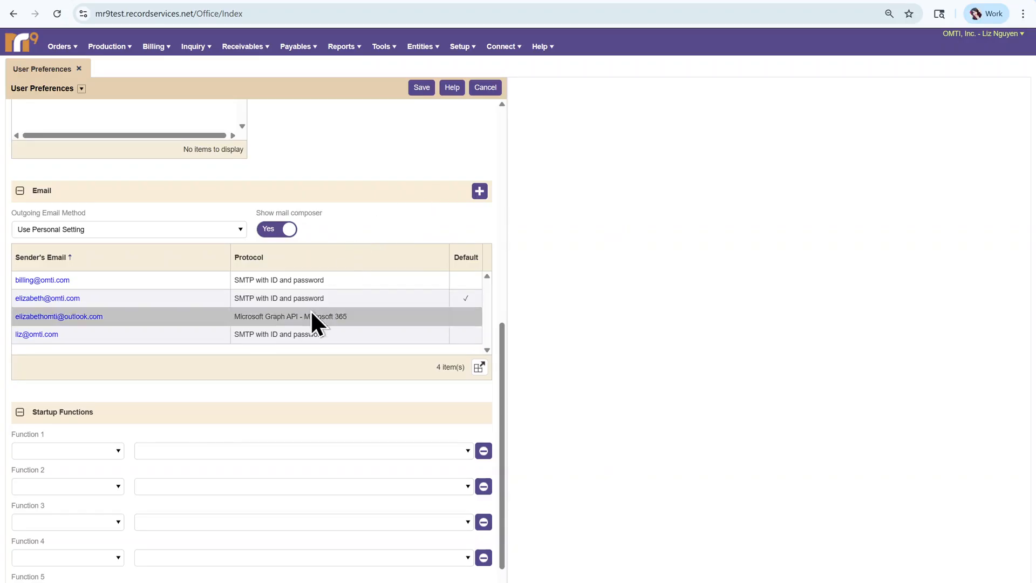
Set startup Function 1 to Orders > Orders.
{"action": "scroll", "coordinate": [267, 399], "scroll_direction": "down", "scroll_amount": 1}
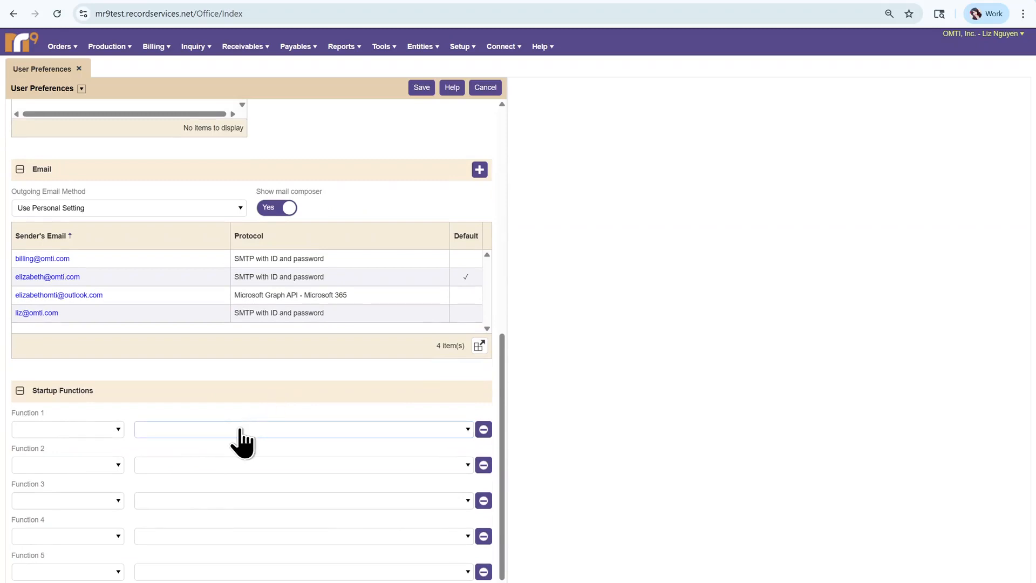
{"action": "left_click", "coordinate": [101, 429]}
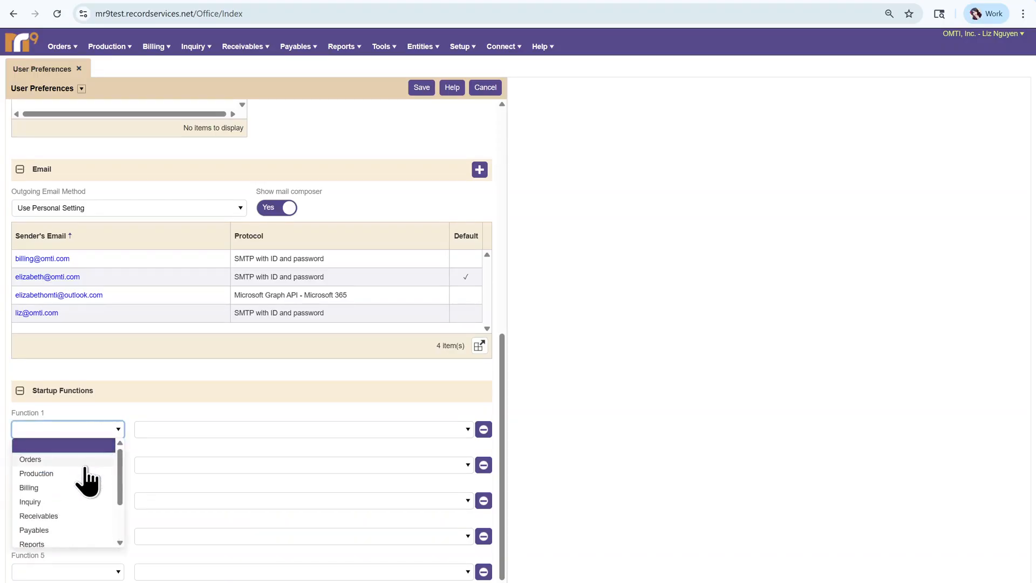
{"action": "left_click", "coordinate": [76, 460]}
{"action": "left_click", "coordinate": [147, 430]}
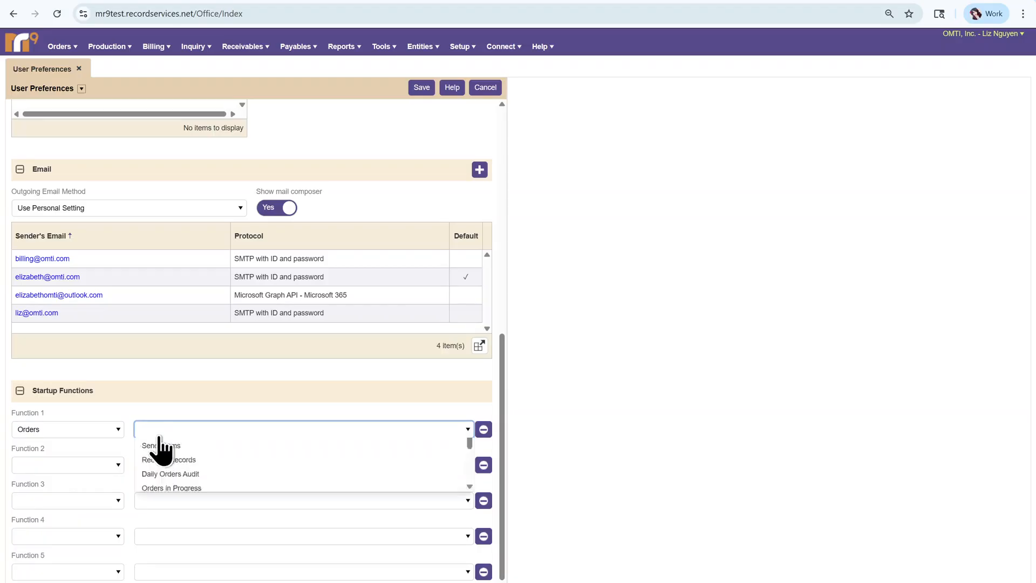
{"action": "left_click", "coordinate": [167, 446]}
{"action": "left_click", "coordinate": [89, 467]}
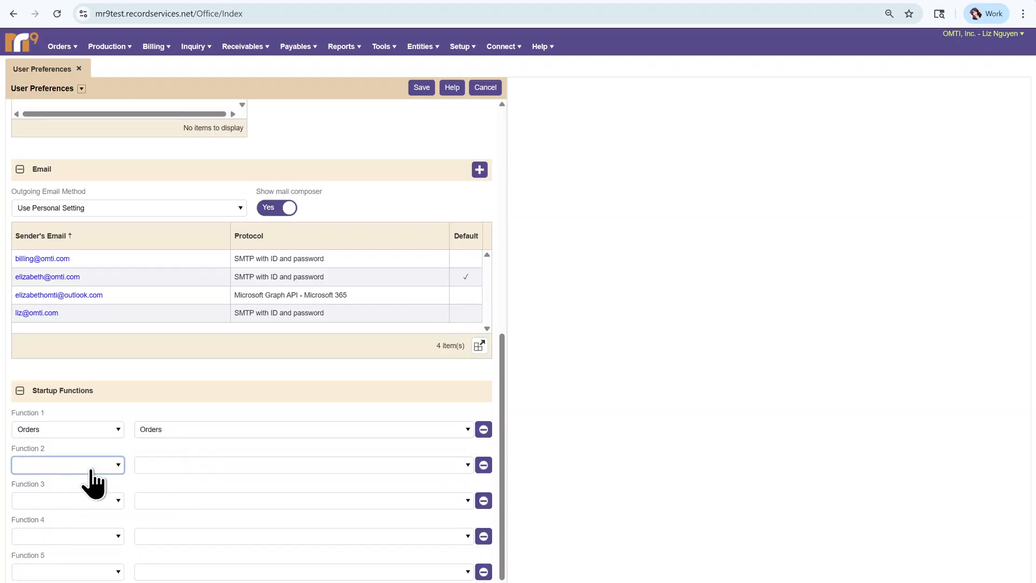
Set startup Function 2 to Orders > Parts and save the user preferences.
{"action": "left_click", "coordinate": [54, 495]}
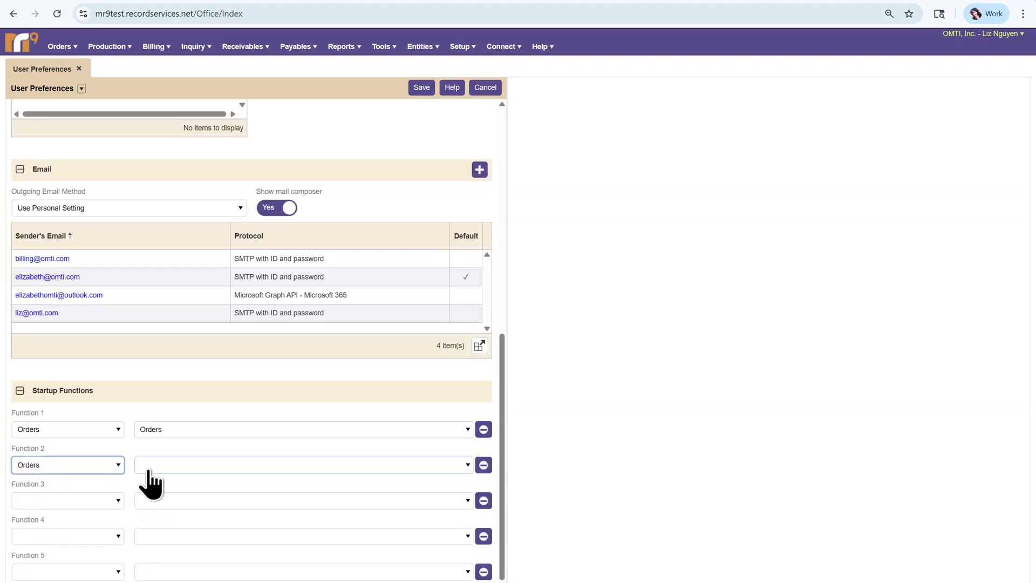
{"action": "left_click", "coordinate": [146, 467]}
{"action": "left_click", "coordinate": [154, 481]}
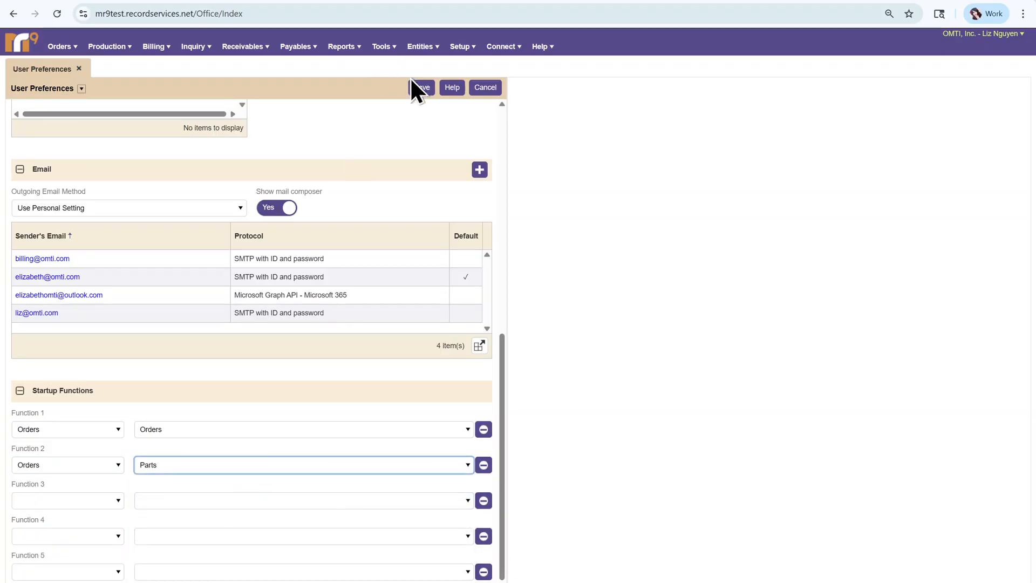
{"action": "scroll", "coordinate": [345, 485], "scroll_direction": "up", "scroll_amount": 8}
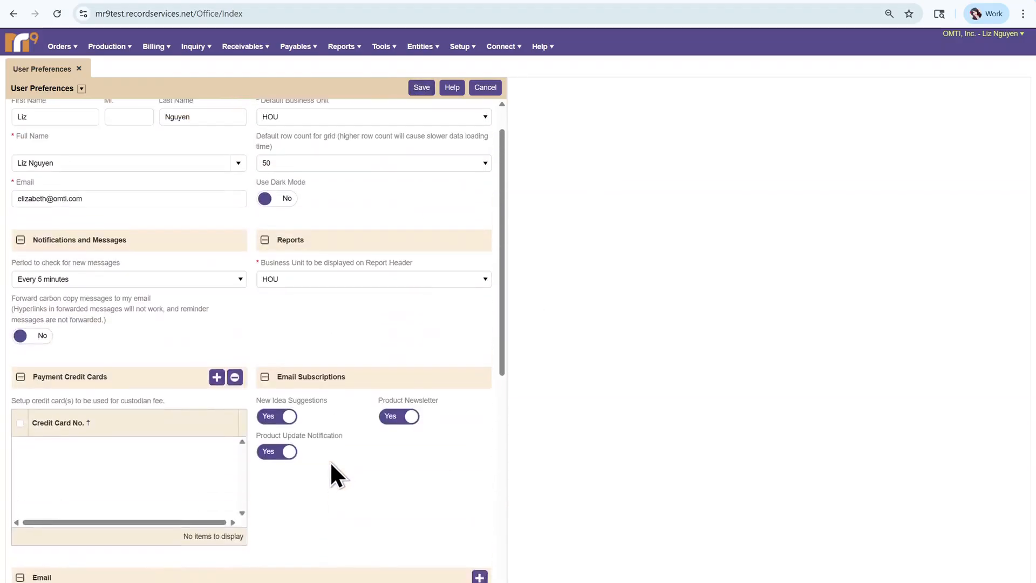
{"action": "left_click", "coordinate": [421, 89]}
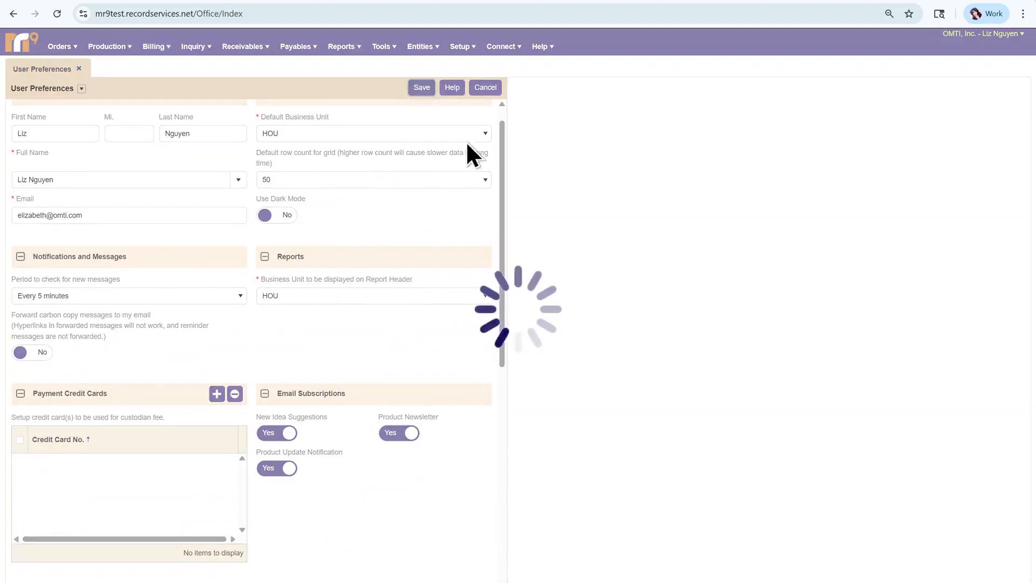